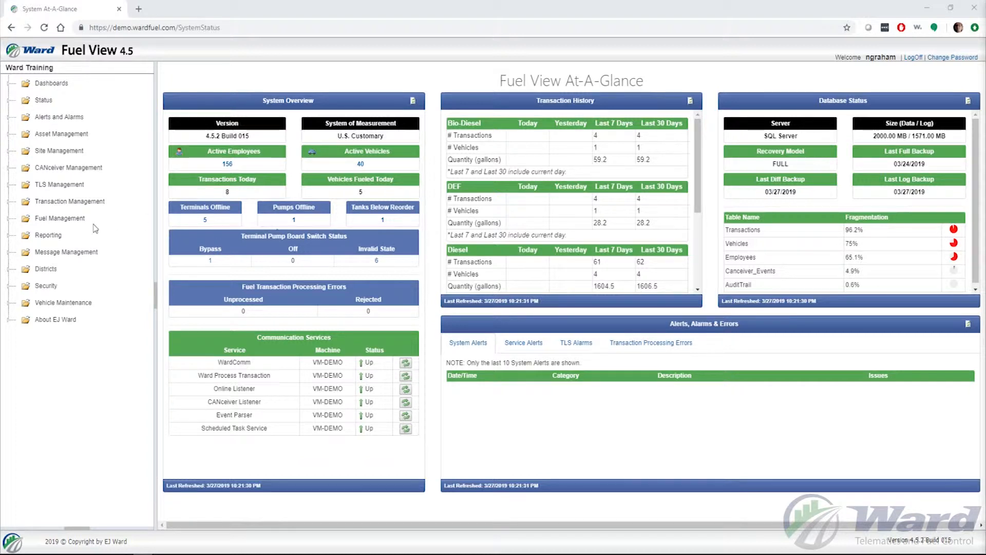
Open the list of available reports and filter it by names containing "trans".
left_click(9, 235)
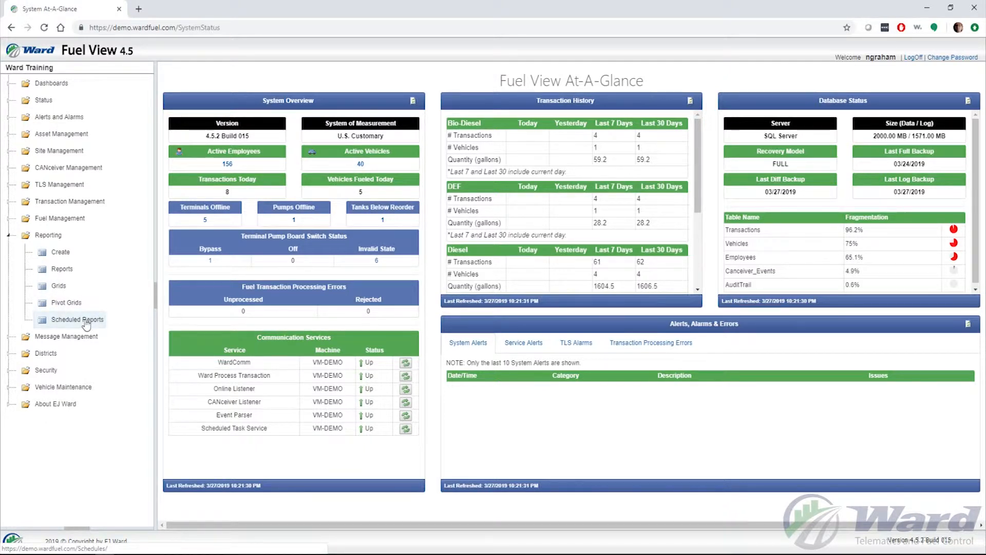
left_click(70, 276)
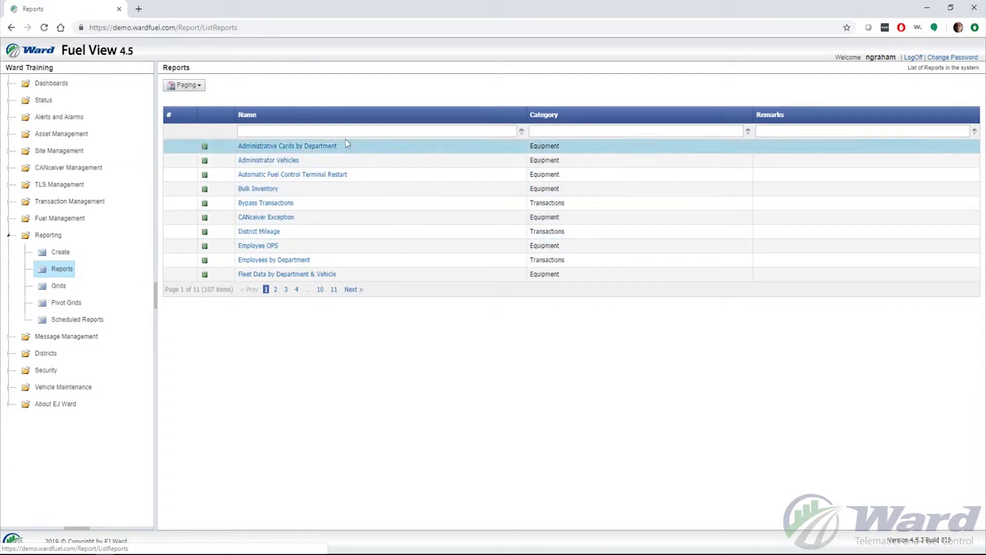
left_click(325, 129)
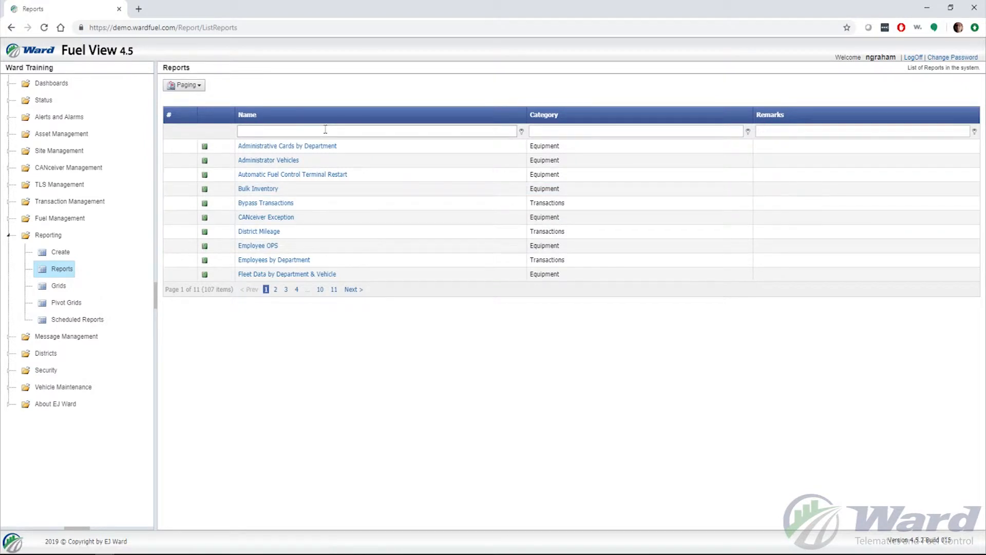
type("trans")
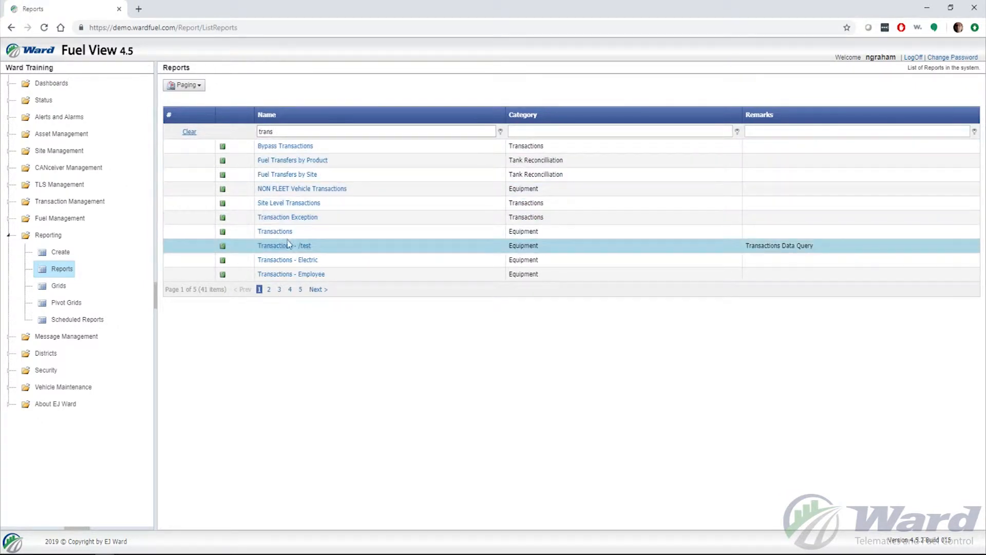
Open the Transactions by Date and Time report from the second page of the filtered list and reposition its window.
left_click(269, 289)
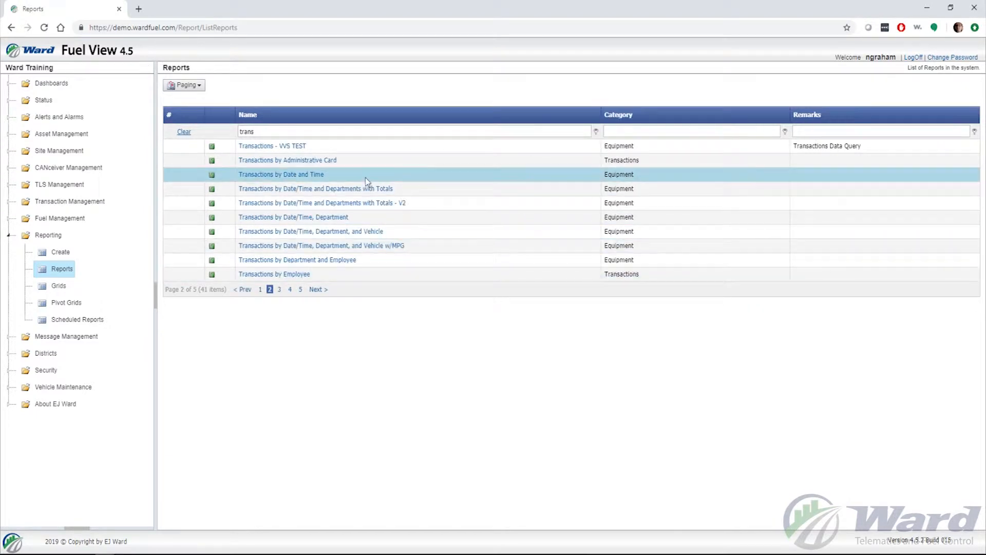
left_click(303, 175)
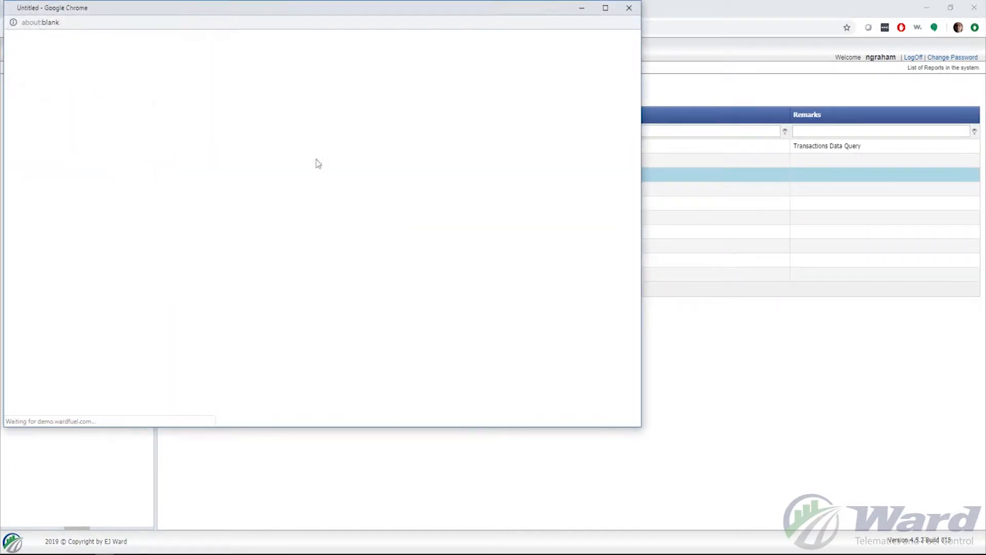
left_click_drag(299, 11, 483, 41)
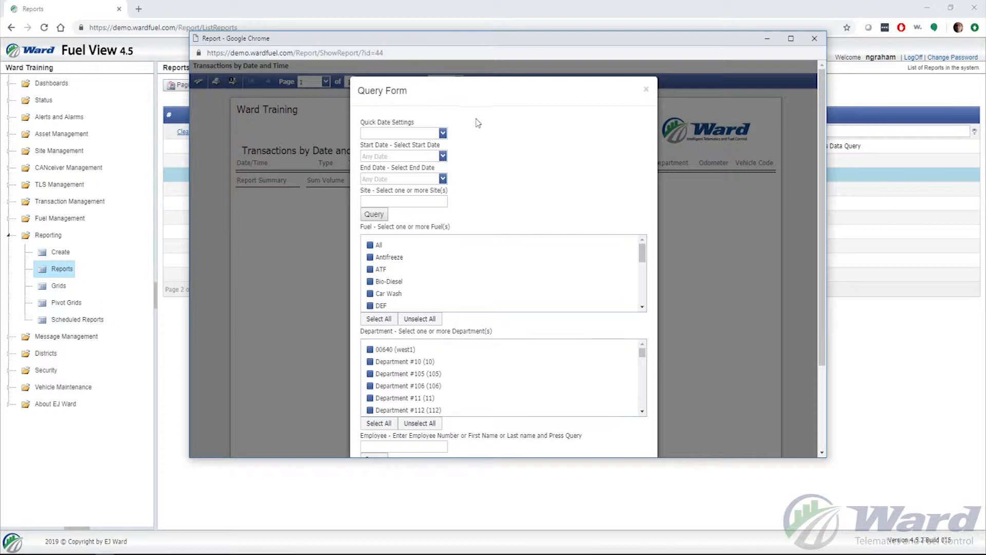
Run the report for the Last 7 Calendar Days, leaving the other query filters empty.
left_click(443, 134)
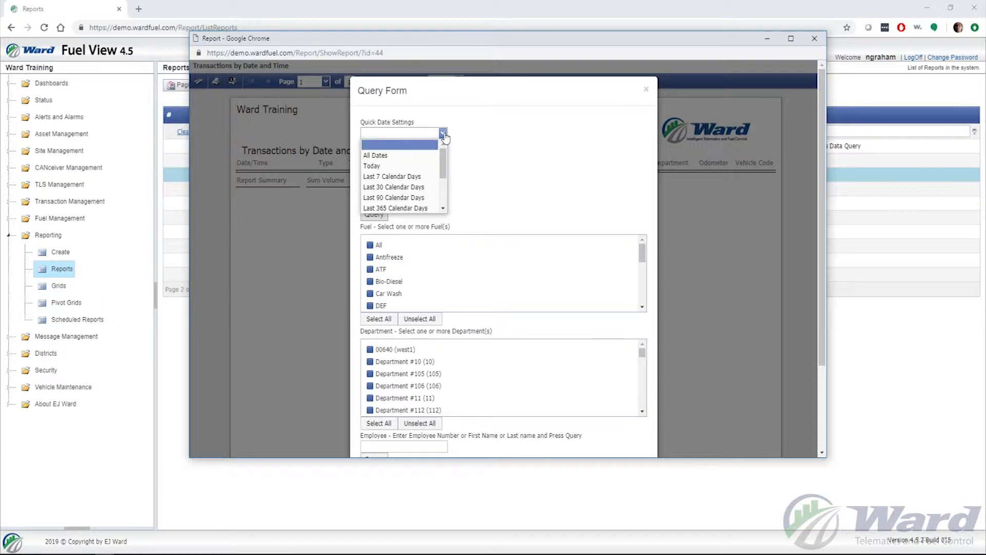
left_click(419, 177)
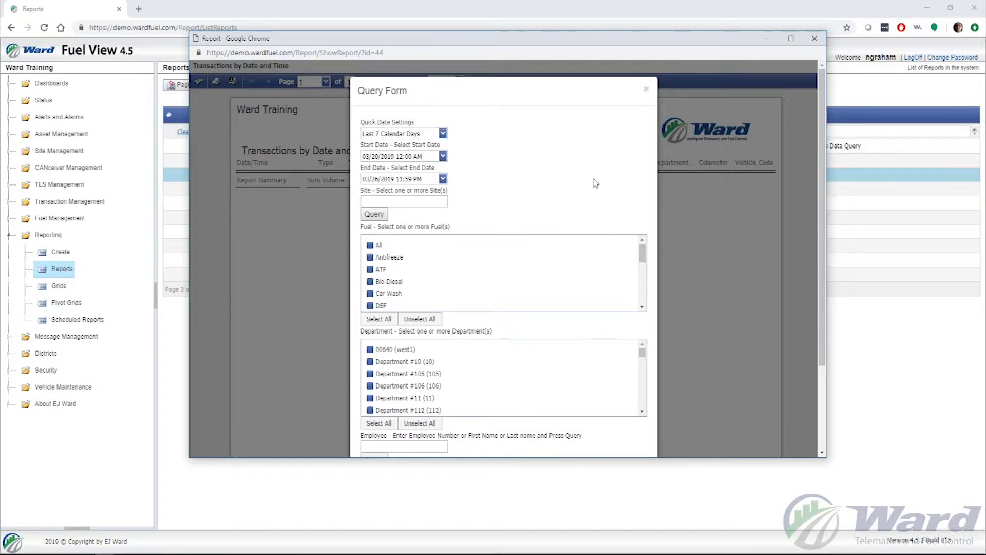
scroll(595, 184, "down", 3)
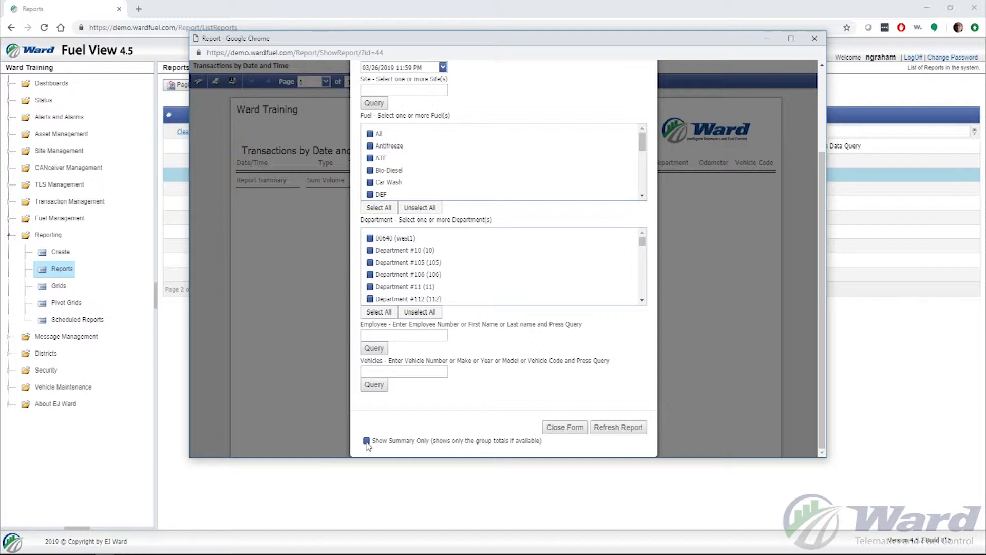
left_click(619, 428)
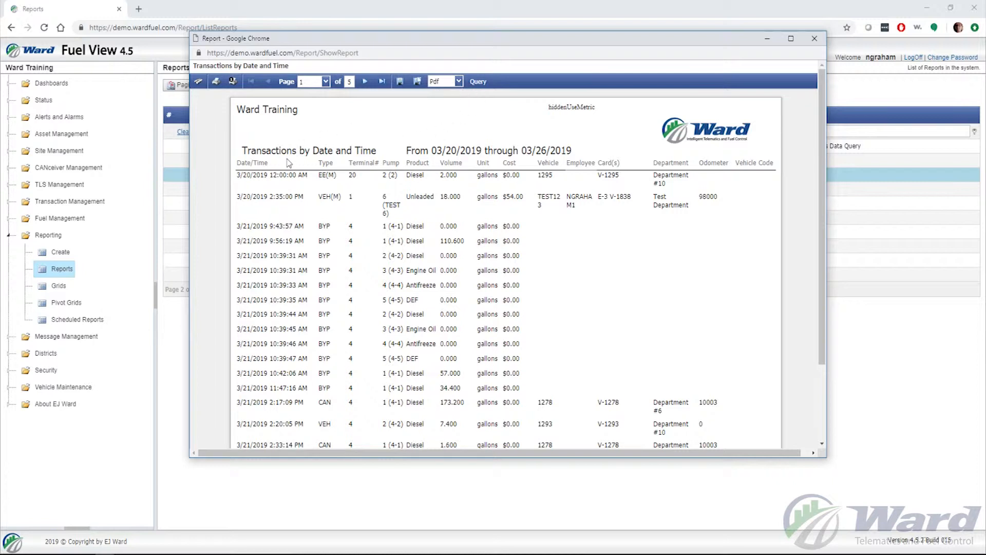
View the options for searching text within the report and close the search dialog.
left_click(200, 83)
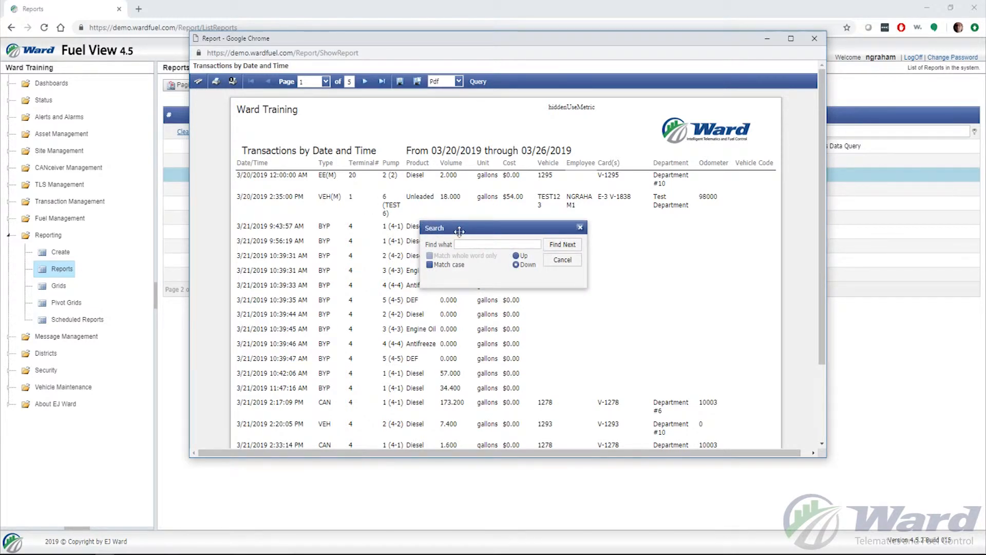
left_click(493, 245)
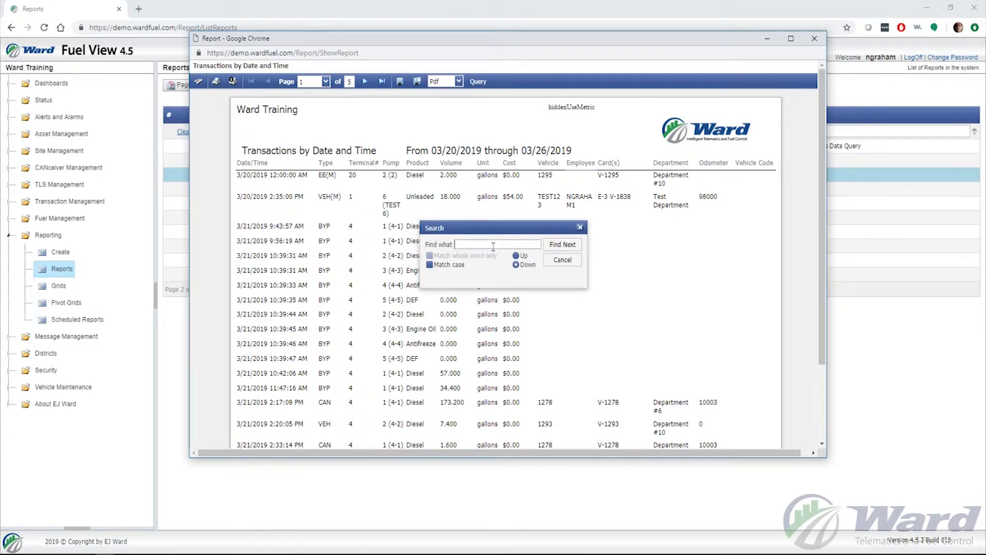
left_click(580, 228)
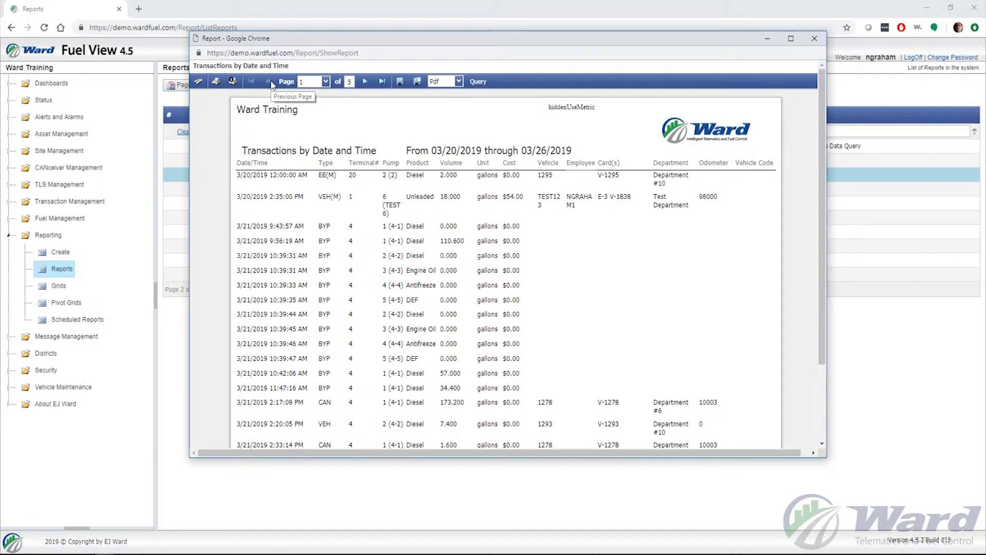
Jump directly to page 3 of the report and from there to page 5.
left_click(326, 81)
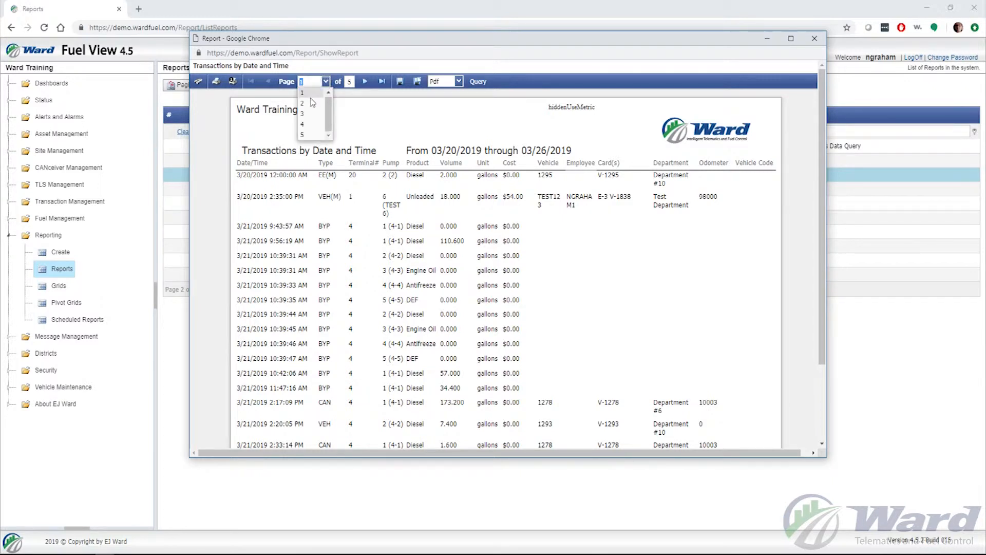
left_click(306, 93)
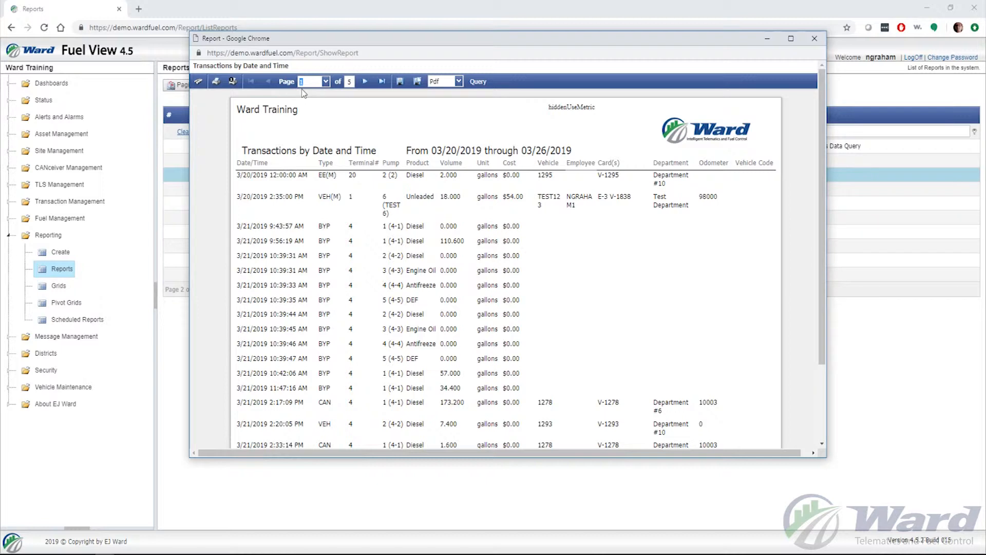
left_click(326, 82)
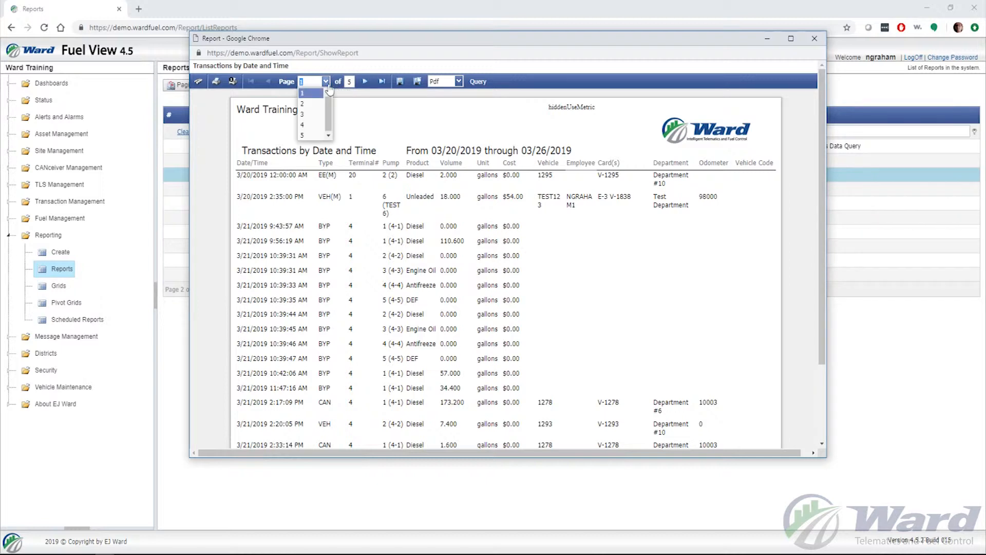
left_click(308, 118)
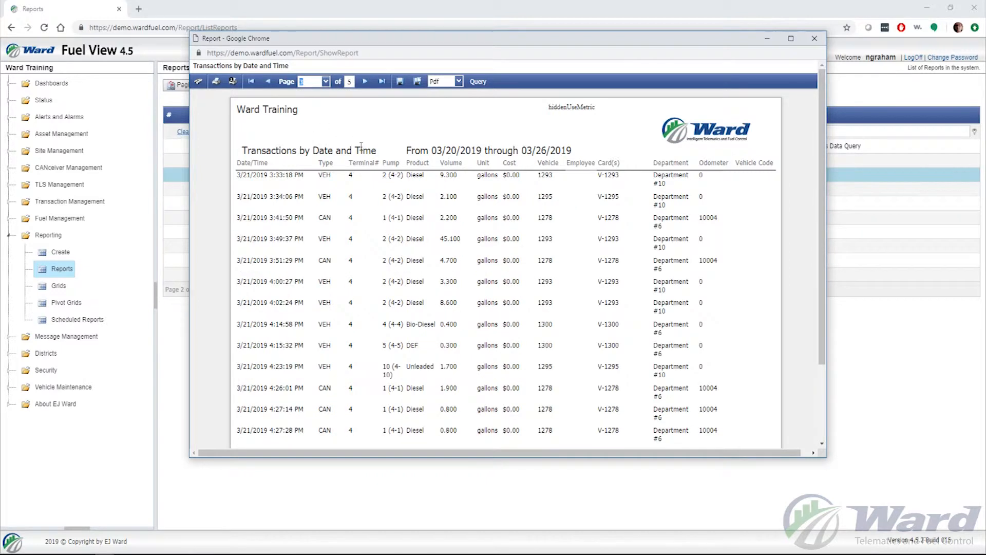
left_click(326, 81)
left_click(304, 140)
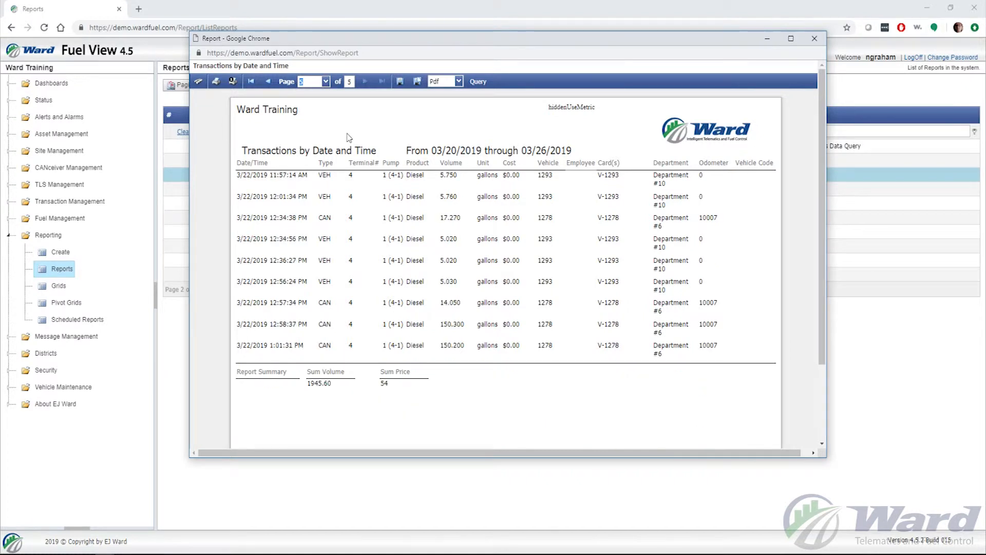
Go back through the report one page at a time to page 1.
left_click(267, 82)
left_click(269, 82)
left_click(269, 82)
left_click(269, 82)
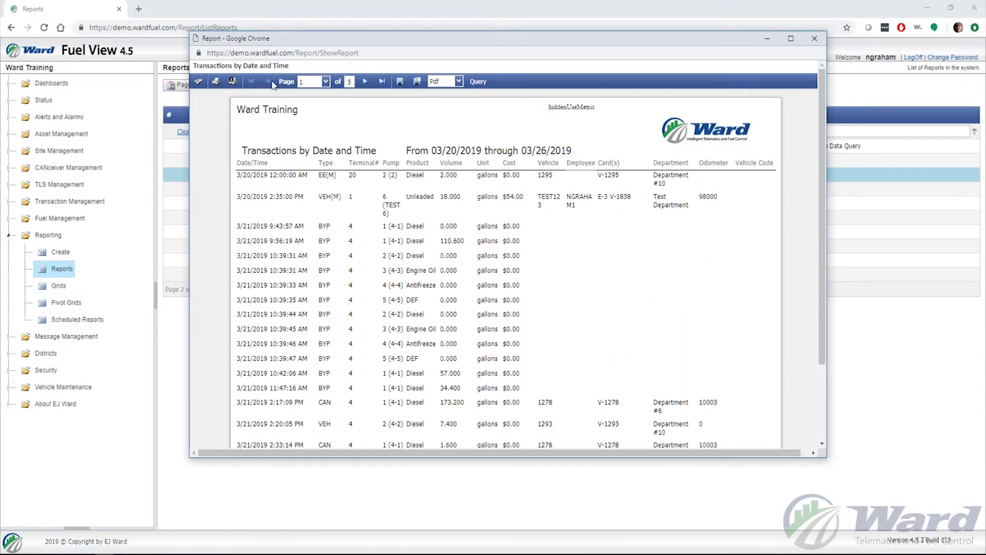
Move through the report by next, last and first page, finishing on the first page.
left_click(366, 82)
left_click(382, 82)
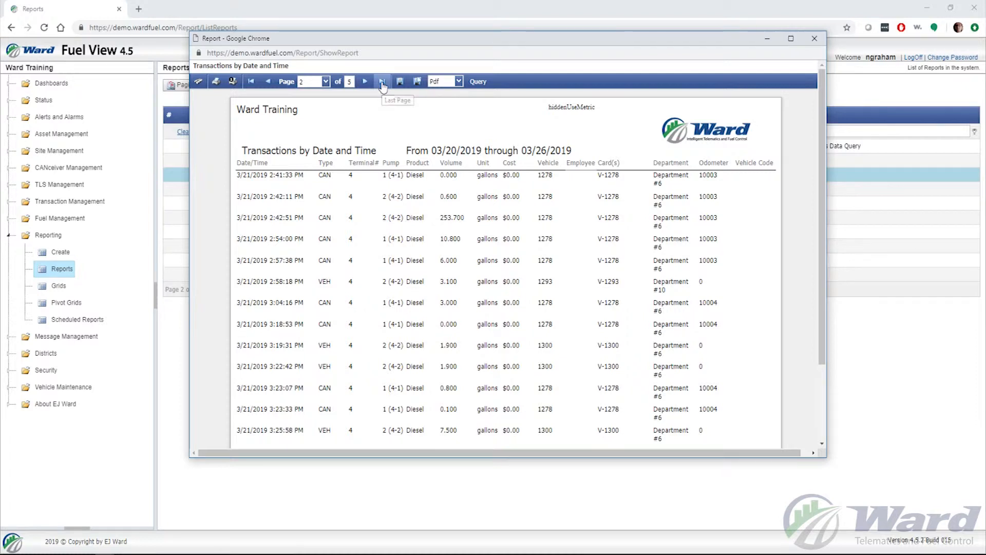
left_click(254, 82)
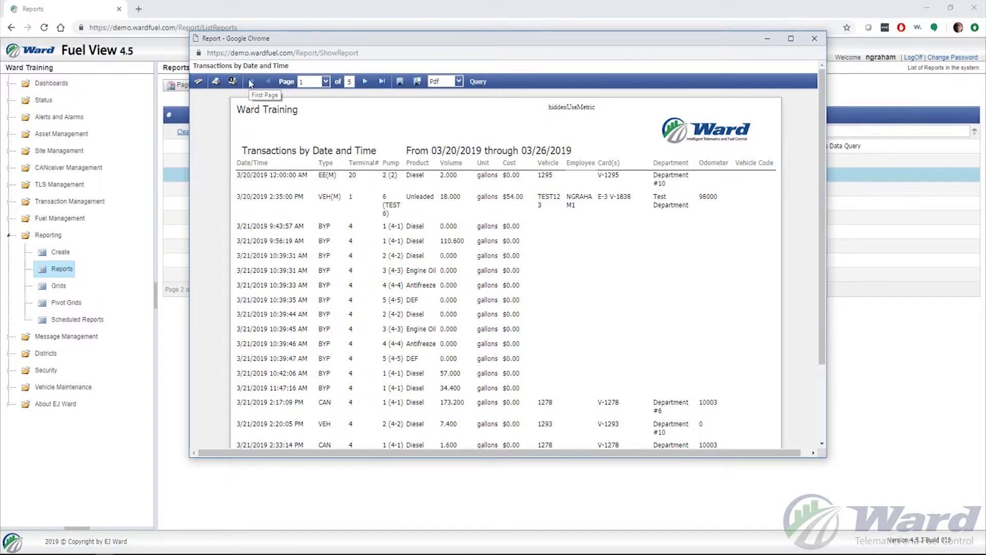
left_click(382, 82)
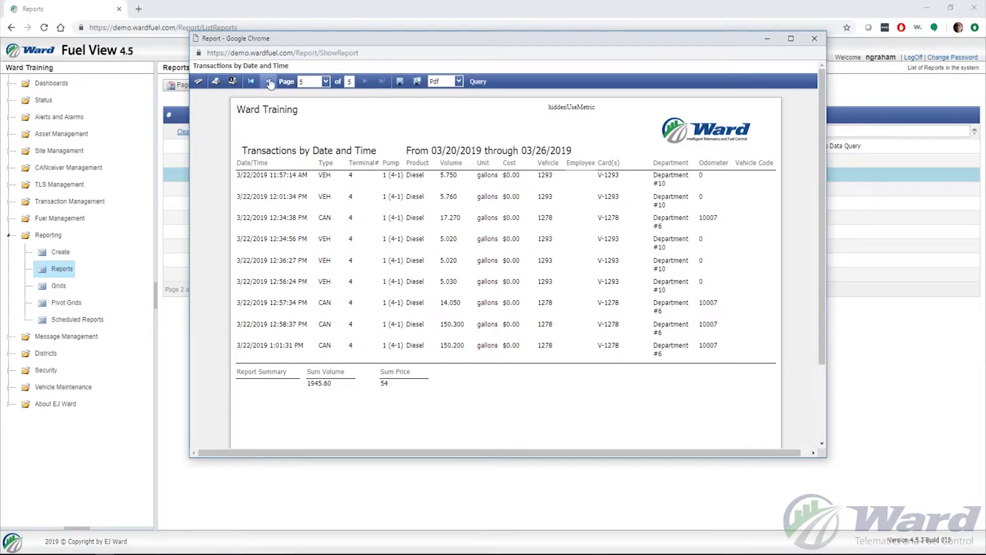
left_click(252, 81)
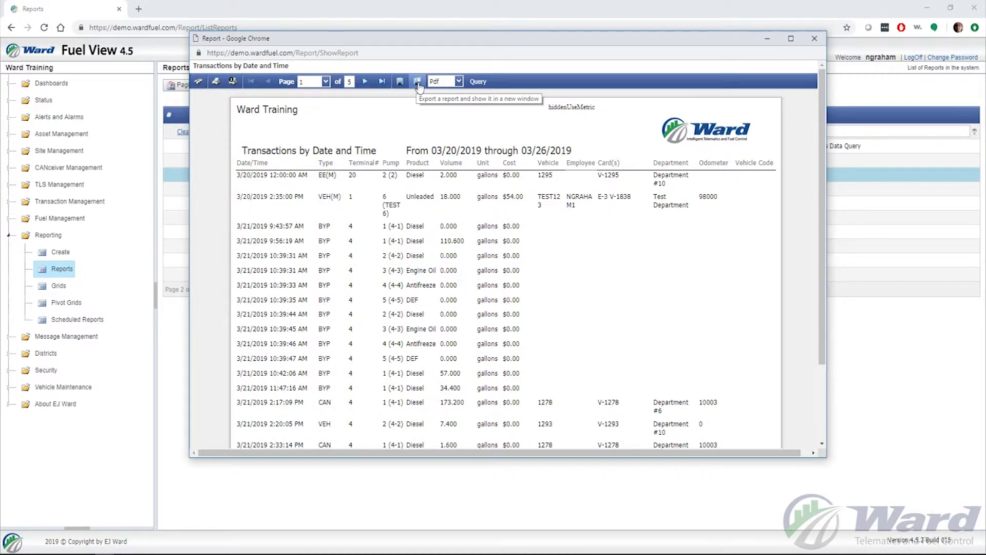
View the available export formats, and reopen the report's query form and close it without changes.
left_click(458, 81)
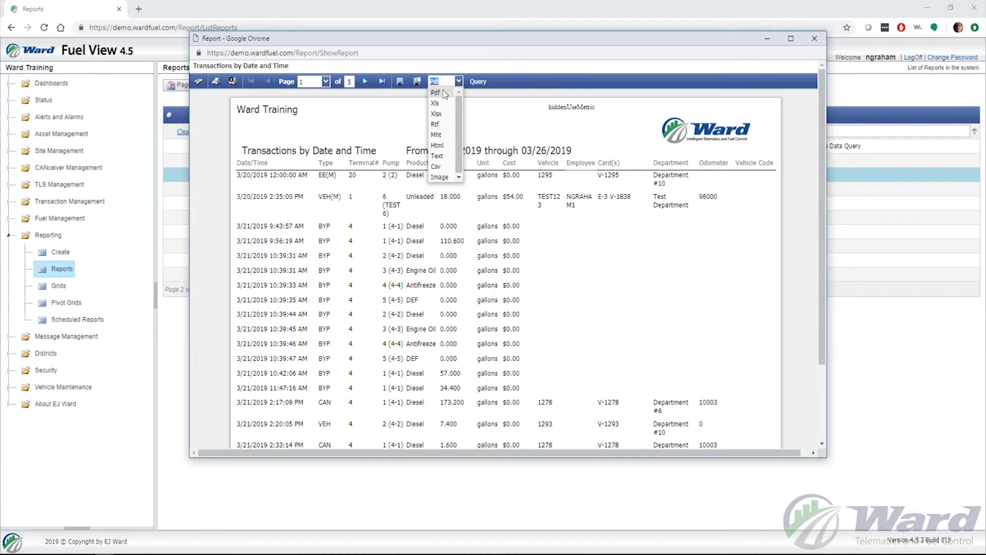
left_click(459, 83)
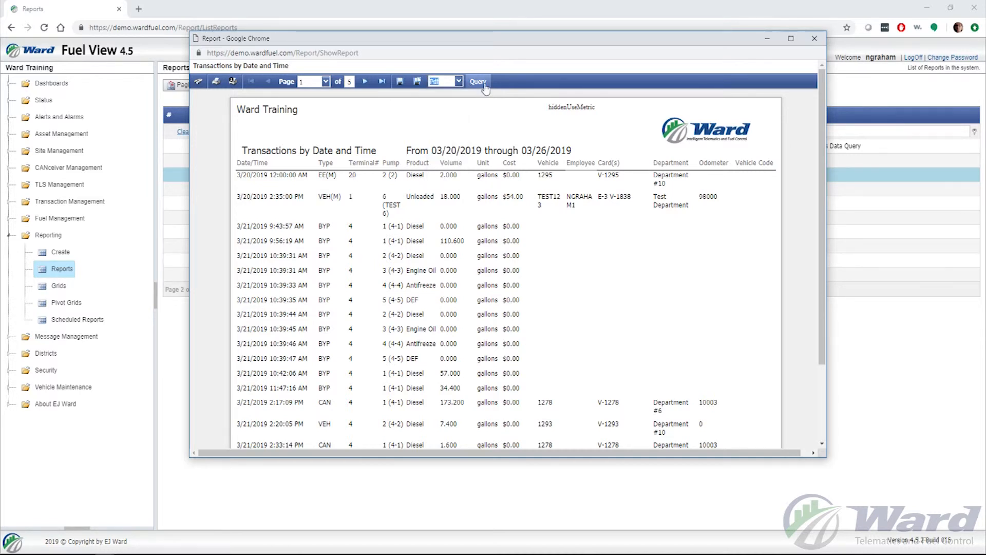
left_click(484, 83)
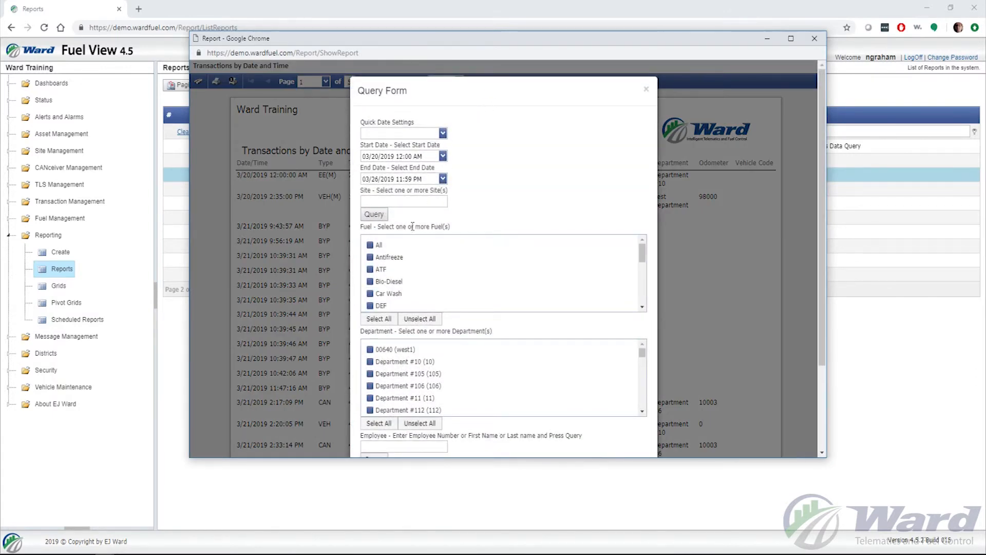
left_click(647, 92)
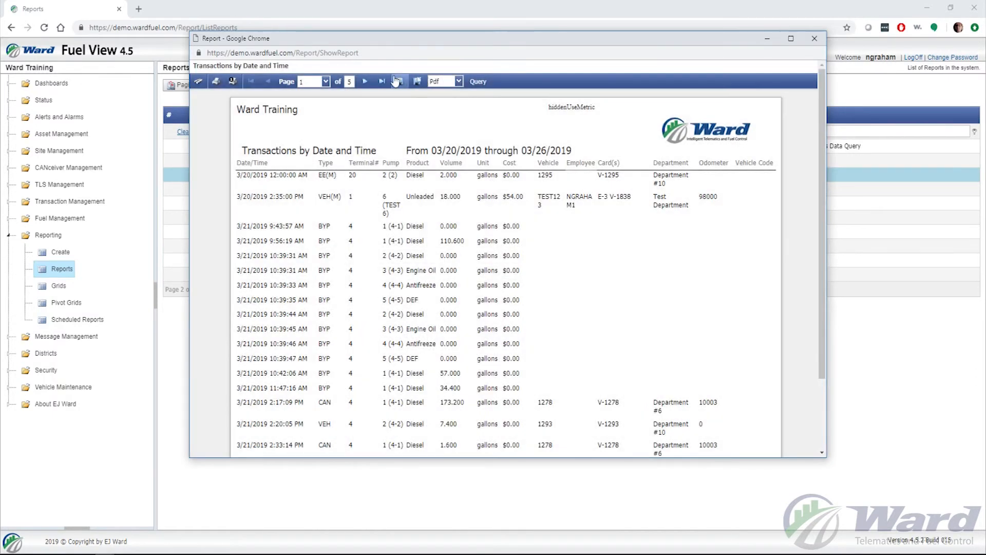
Go to the report's last page and examine the volume and price totals in the report summary.
left_click(382, 82)
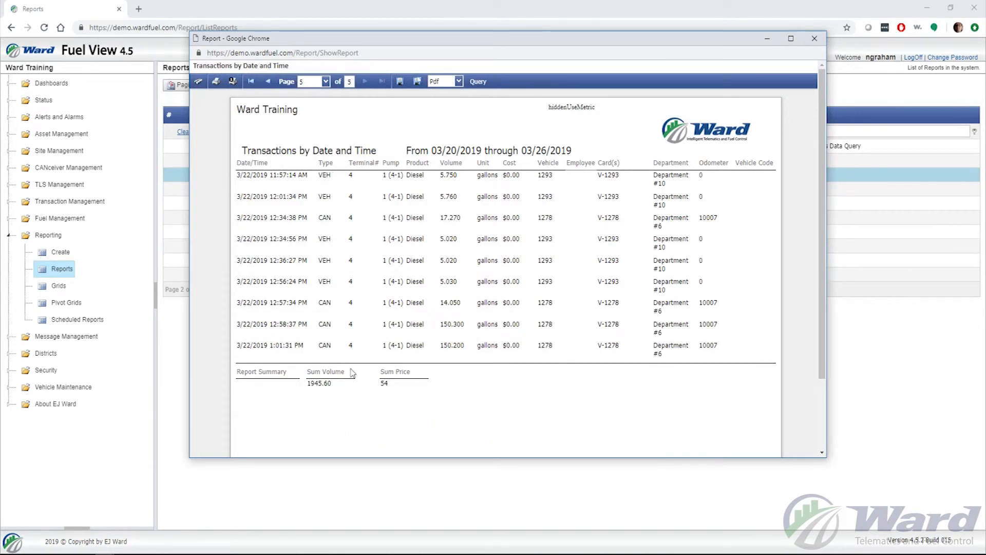
left_click_drag(436, 389, 223, 379)
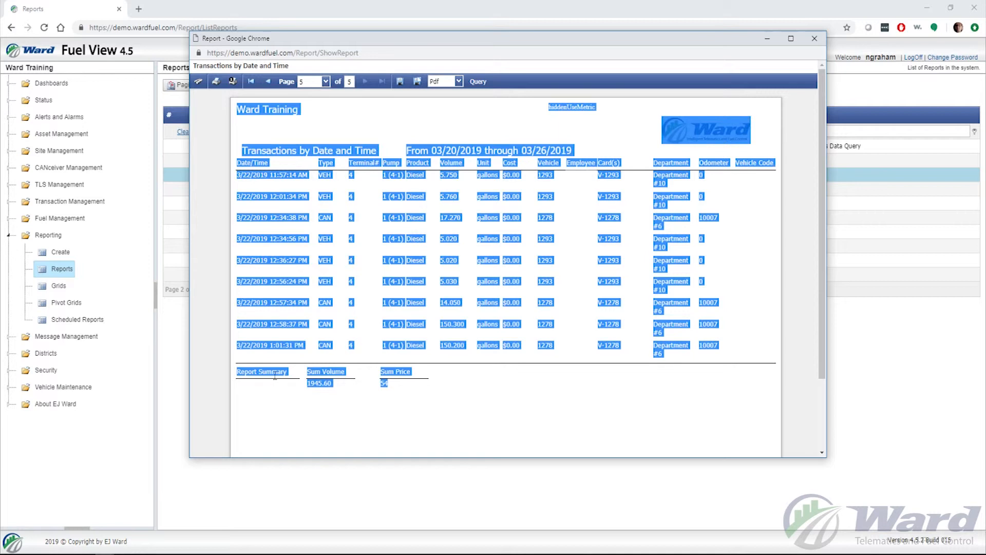
left_click(418, 382)
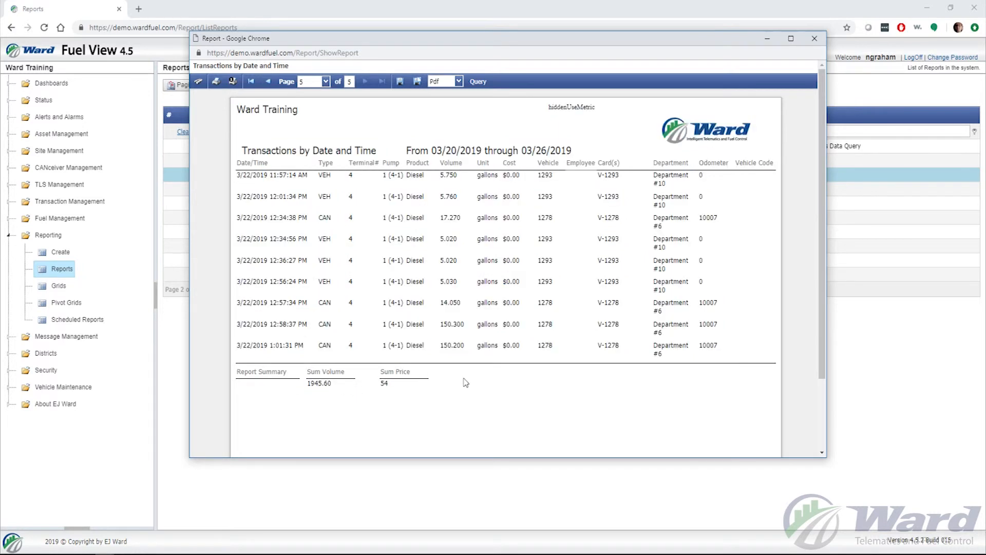
left_click_drag(308, 371, 428, 375)
left_click(434, 379)
Rerun the same report query with Show Summary Only enabled.
left_click(478, 84)
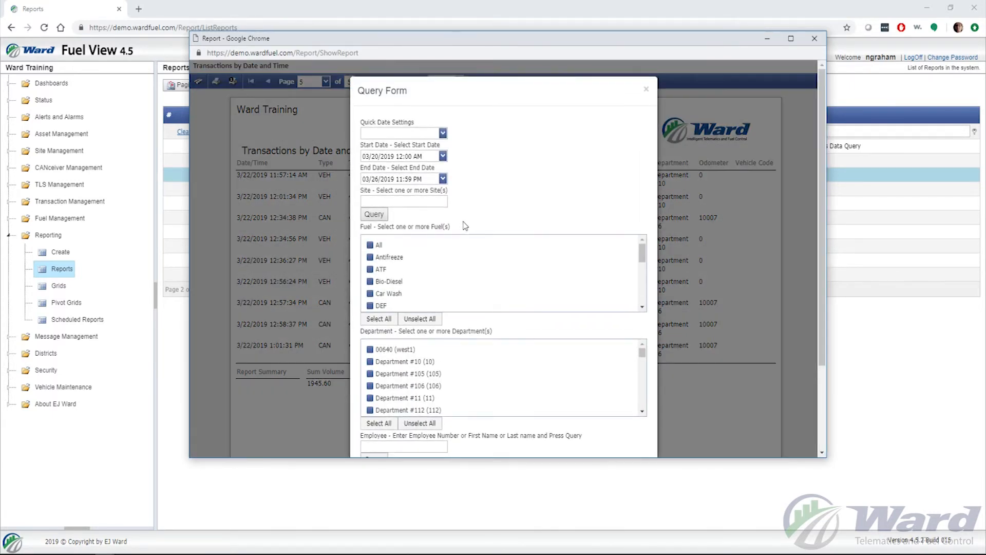
scroll(689, 315, "down", 2)
left_click(366, 441)
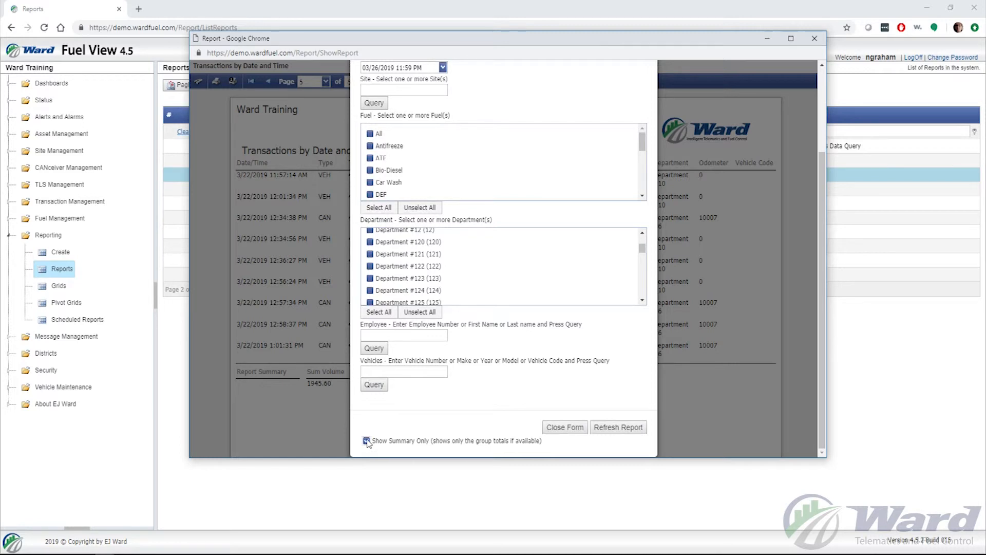
left_click(609, 431)
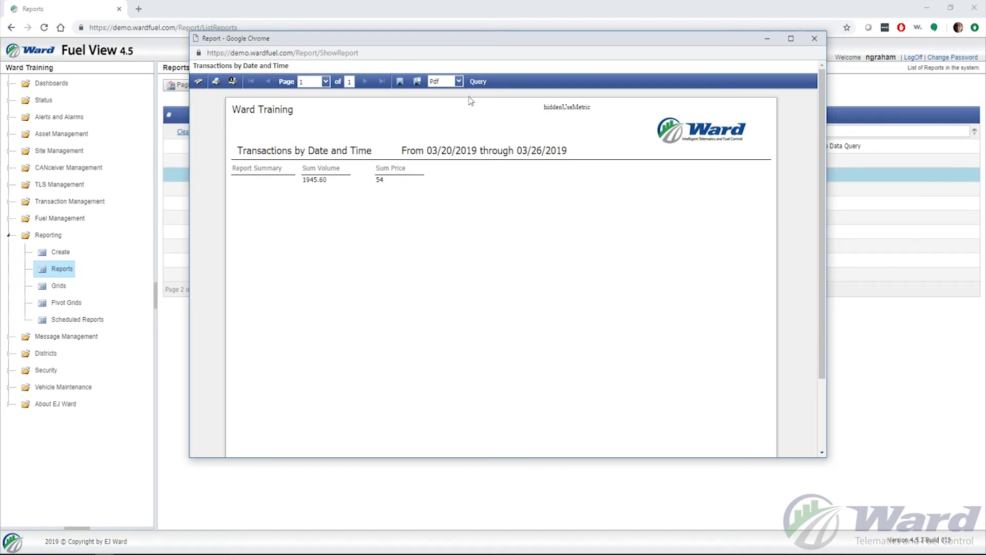
Reopen the query form and refresh the report with Show Summary Only left unchecked to bring back the full details.
left_click(457, 82)
left_click(478, 81)
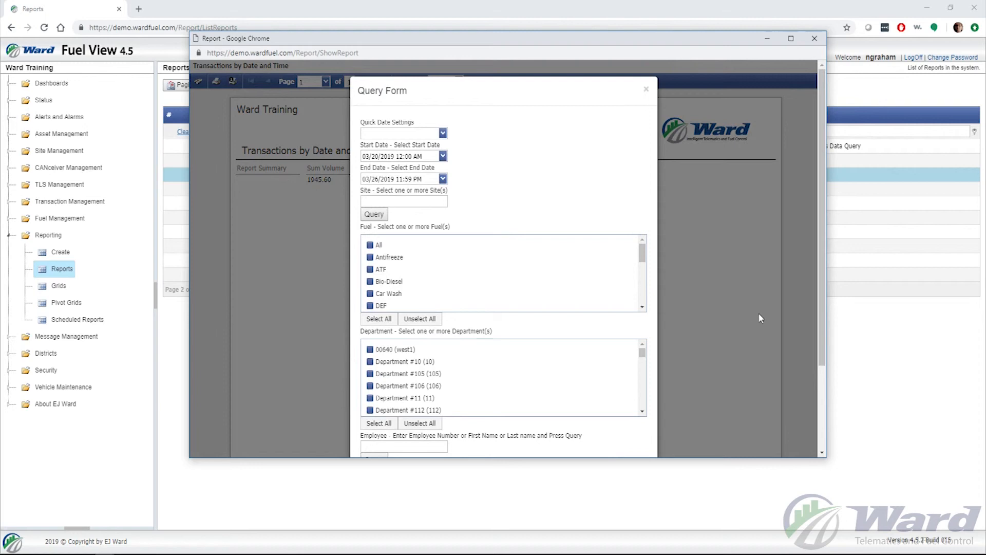
left_click_drag(820, 303, 828, 401)
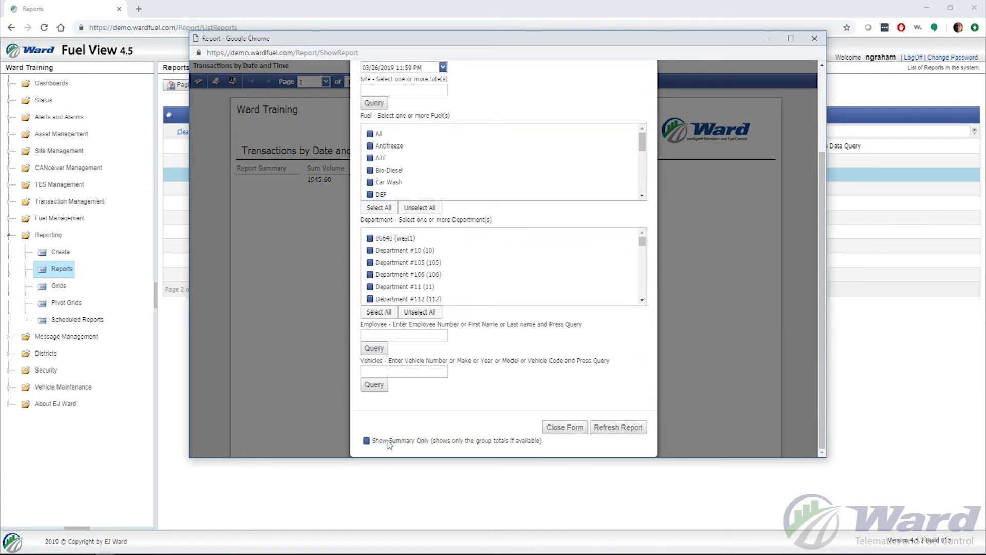
left_click(617, 428)
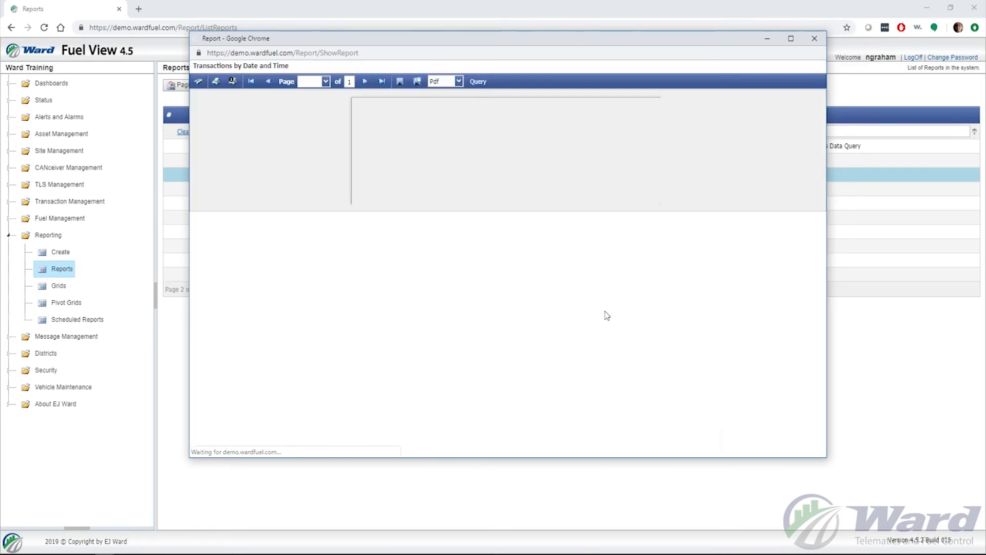